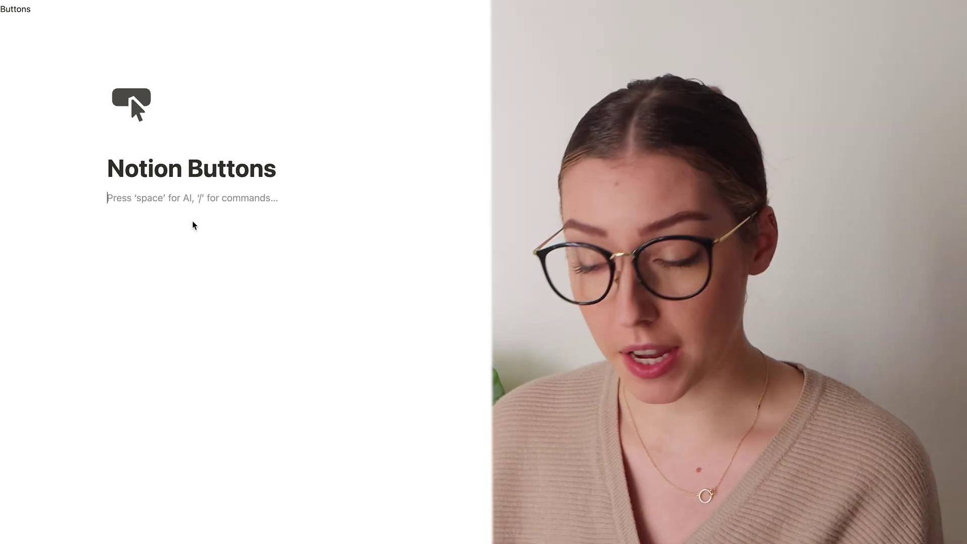
Insert a button block under the title with /button and name it 'Sample Button'.
type("/but")
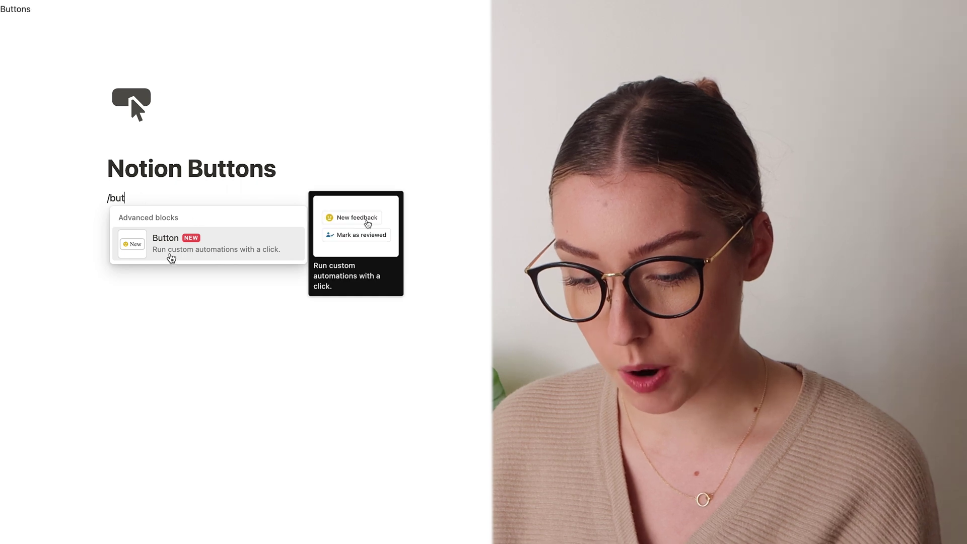
left_click(172, 251)
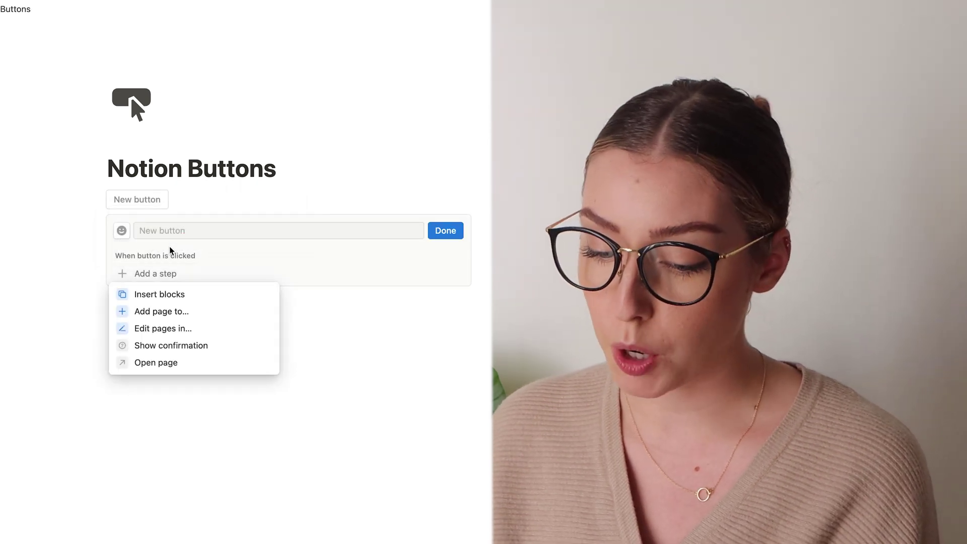
left_click(162, 230)
type("Samp")
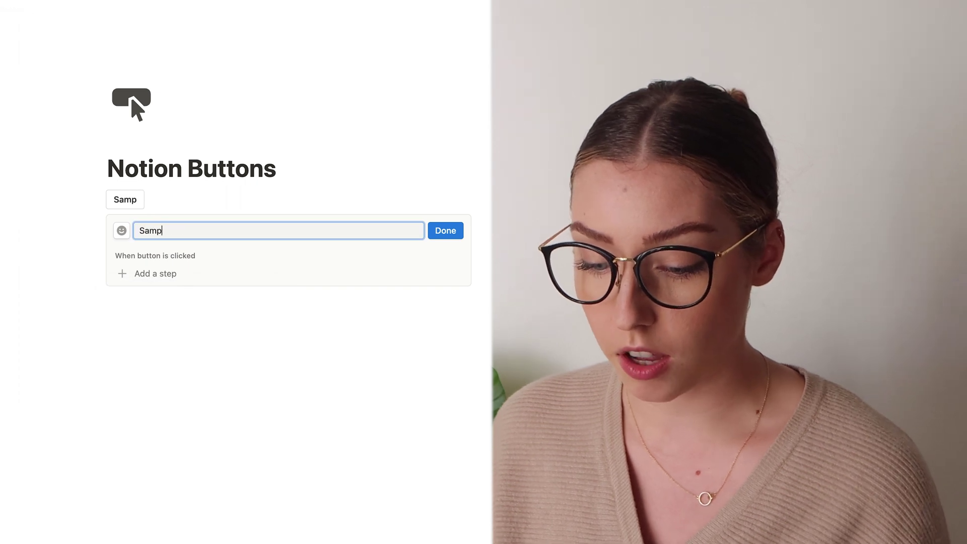
type("le Button")
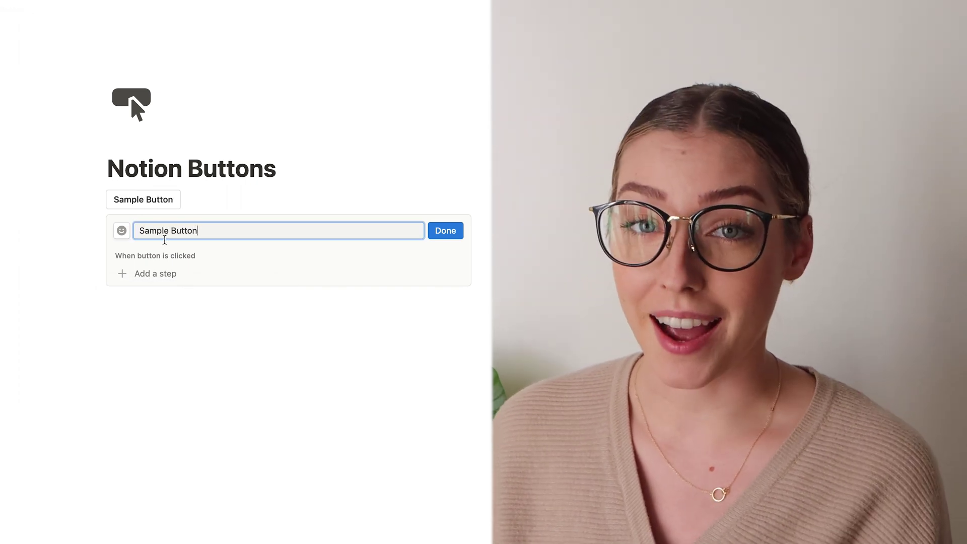
Give the Sample Button the pointing-hand icon from the icon set.
left_click(122, 230)
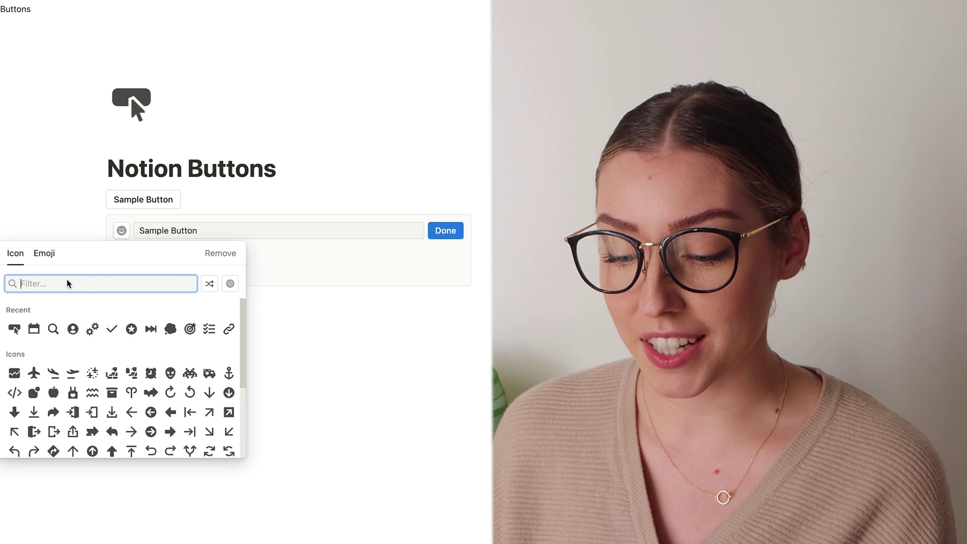
left_click(44, 252)
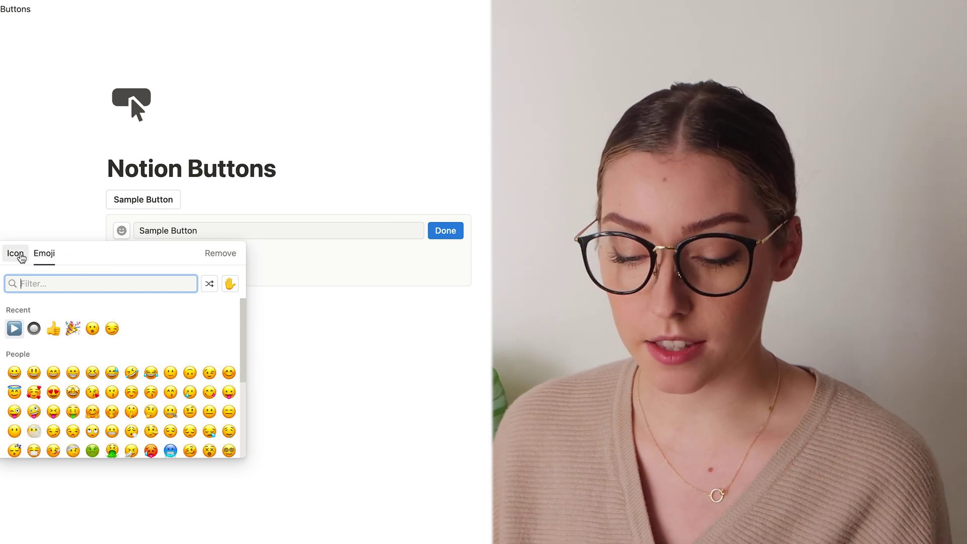
left_click(20, 256)
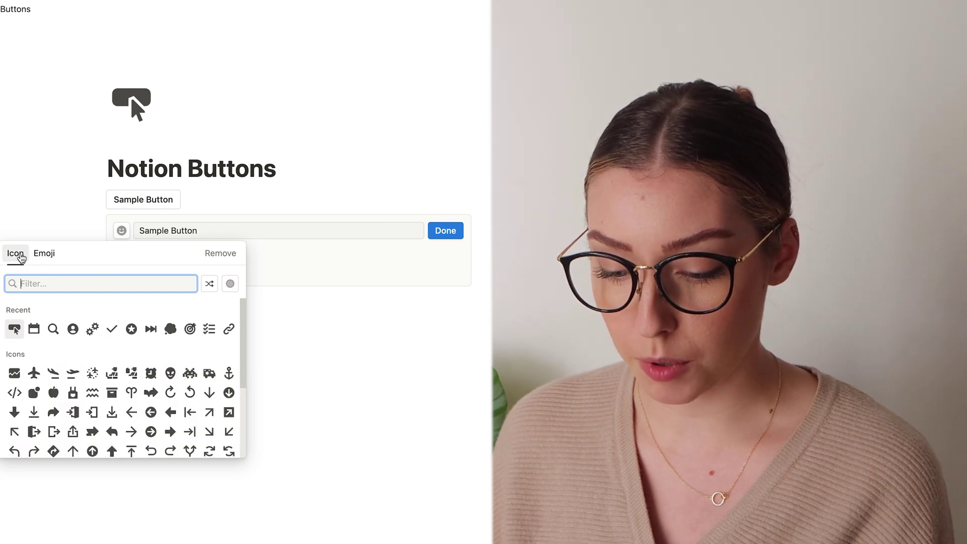
mouse_move(14, 328)
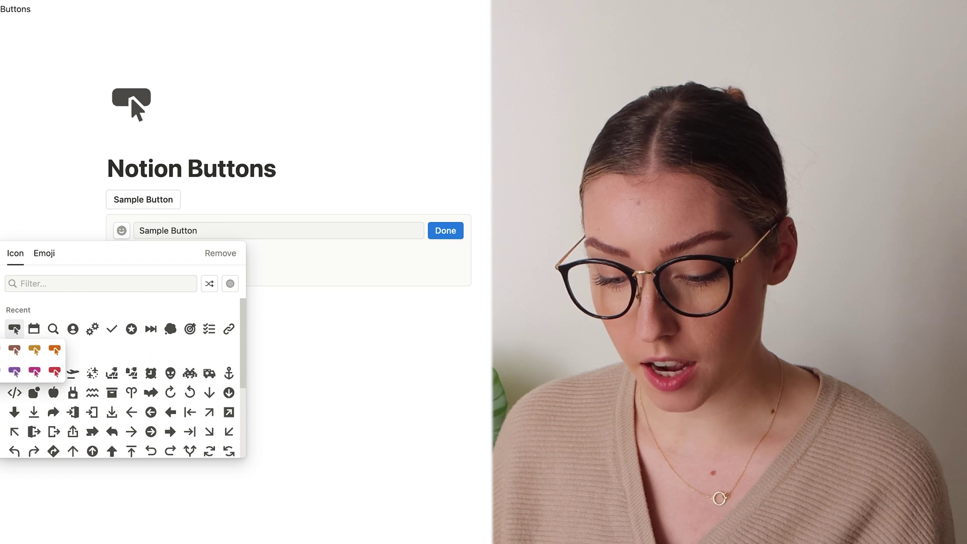
left_click(14, 328)
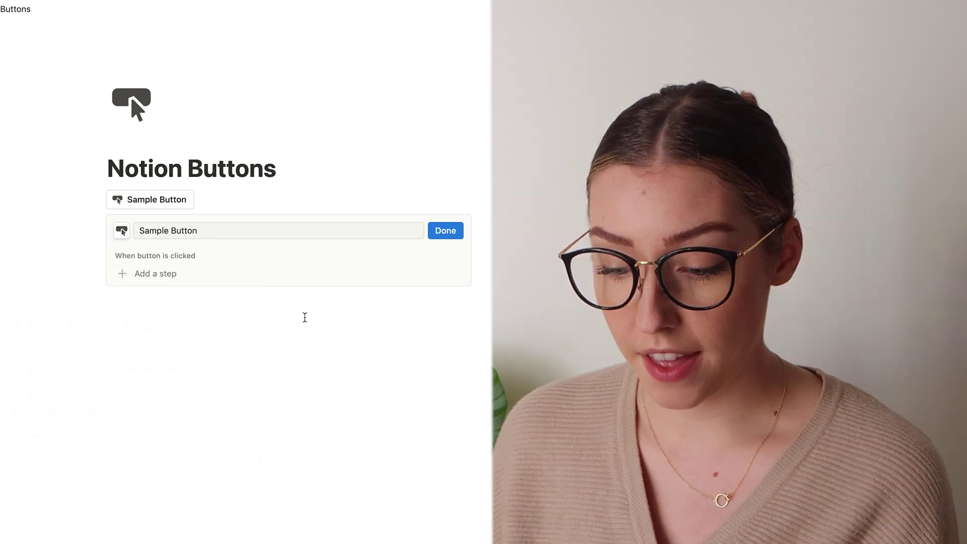
Finish the button's setup and reopen its settings to show the Add a step actions.
left_click(445, 232)
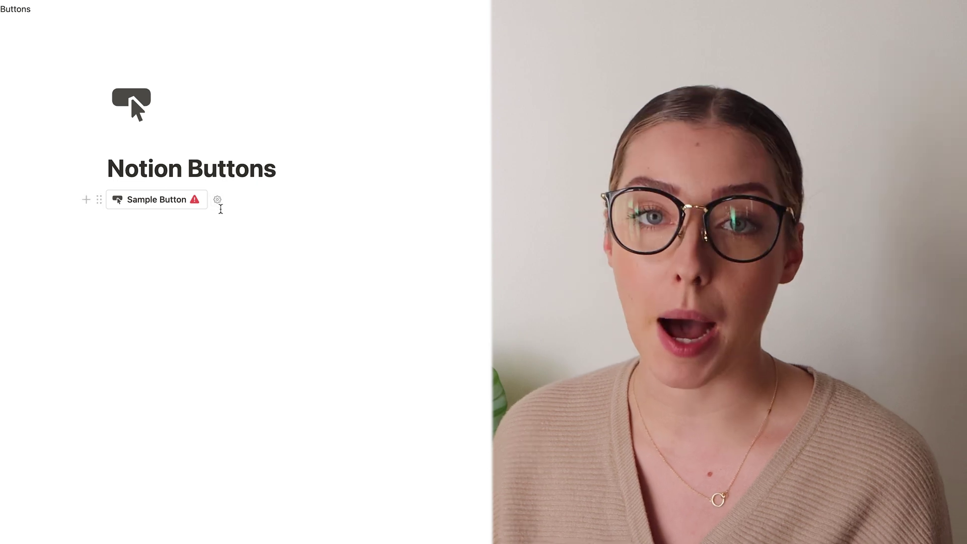
left_click(218, 200)
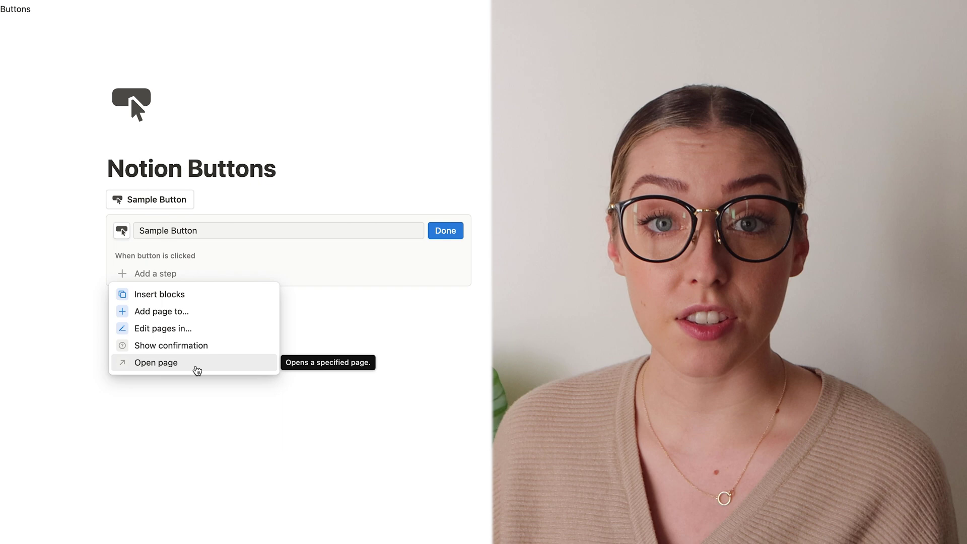
Add an Insert blocks step with its position left at Below button.
left_click(182, 295)
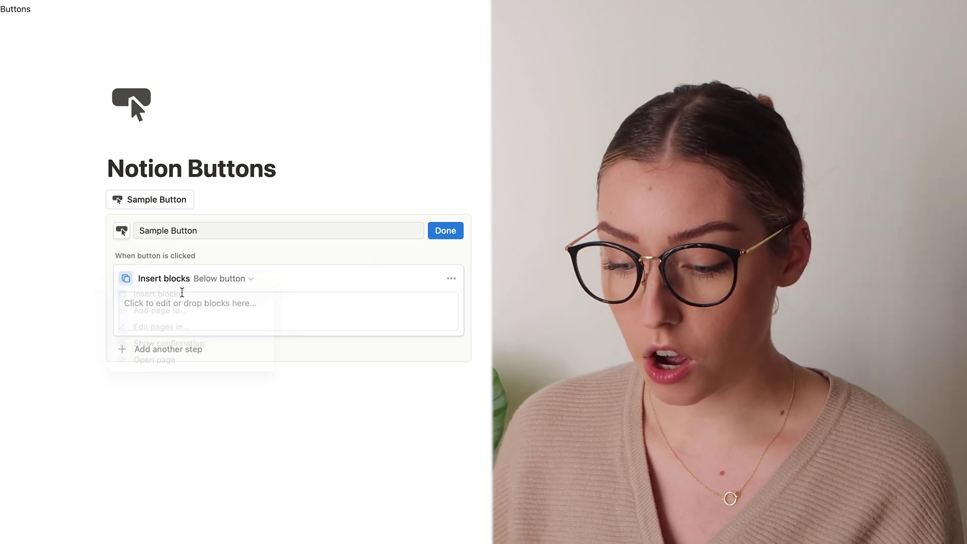
left_click(251, 280)
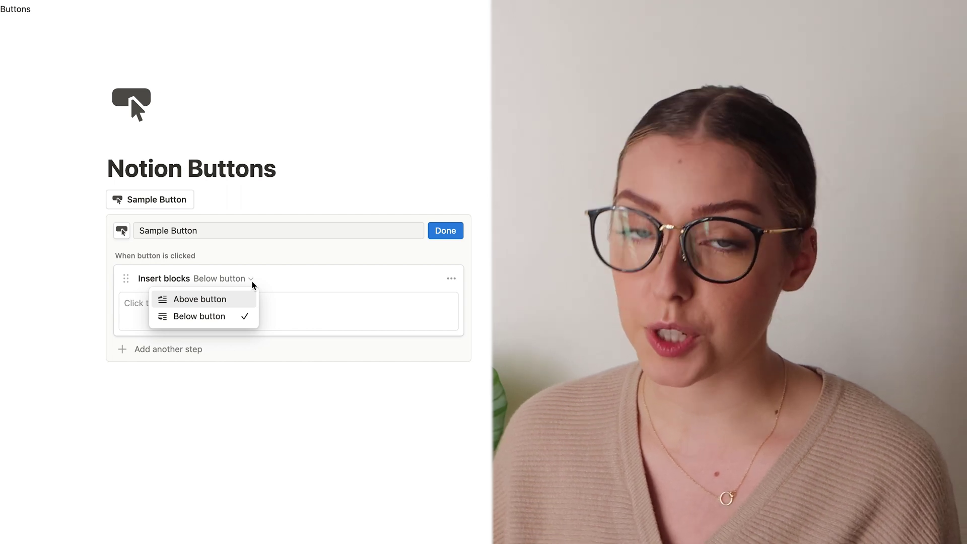
left_click(207, 317)
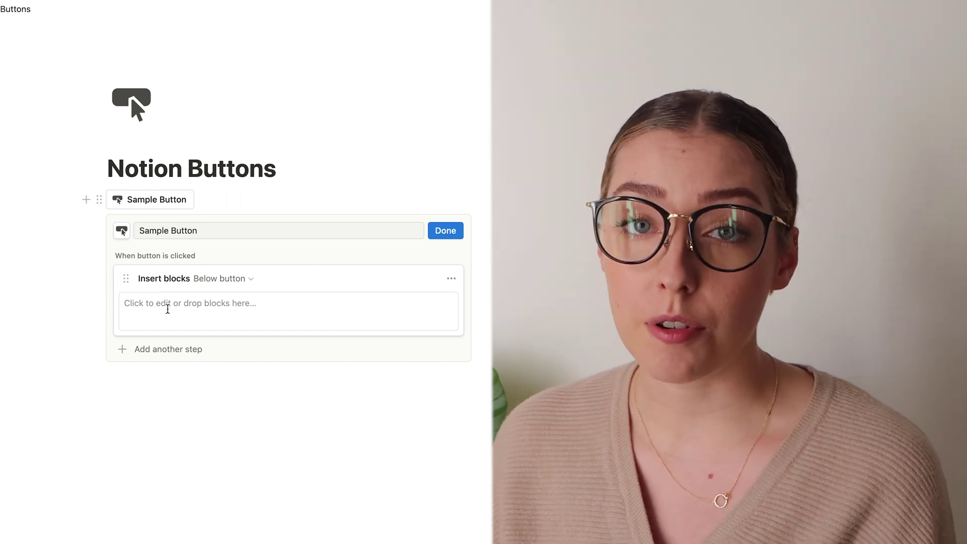
Fill the Insert blocks step with to-dos 'task 1', 'task 2' and 'task 3'.
left_click(168, 309)
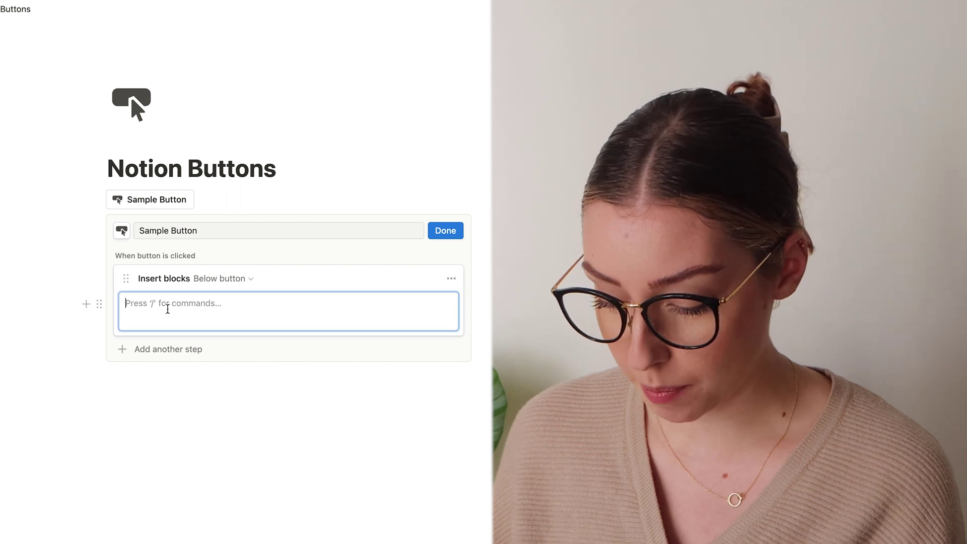
type("/")
scroll(197, 421, "down", 10)
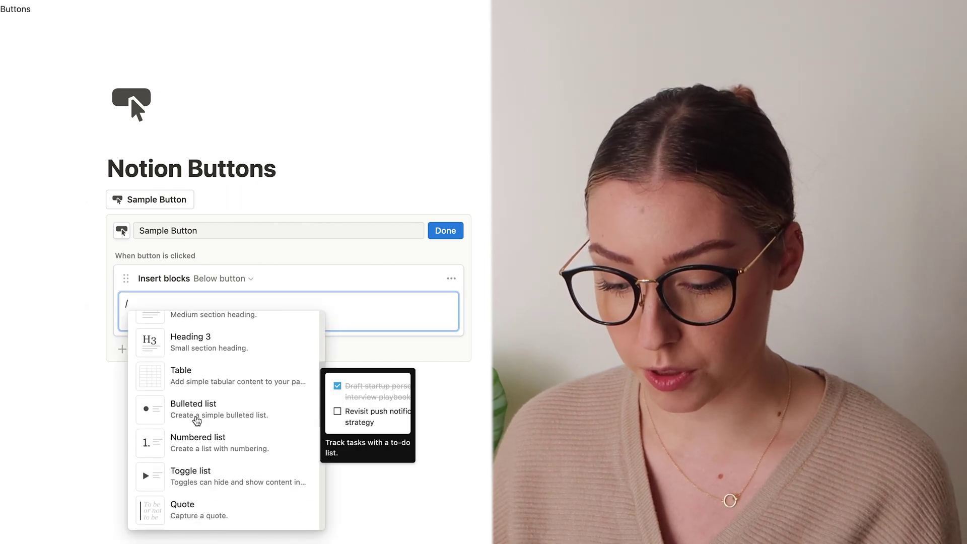
scroll(197, 421, "down", 15)
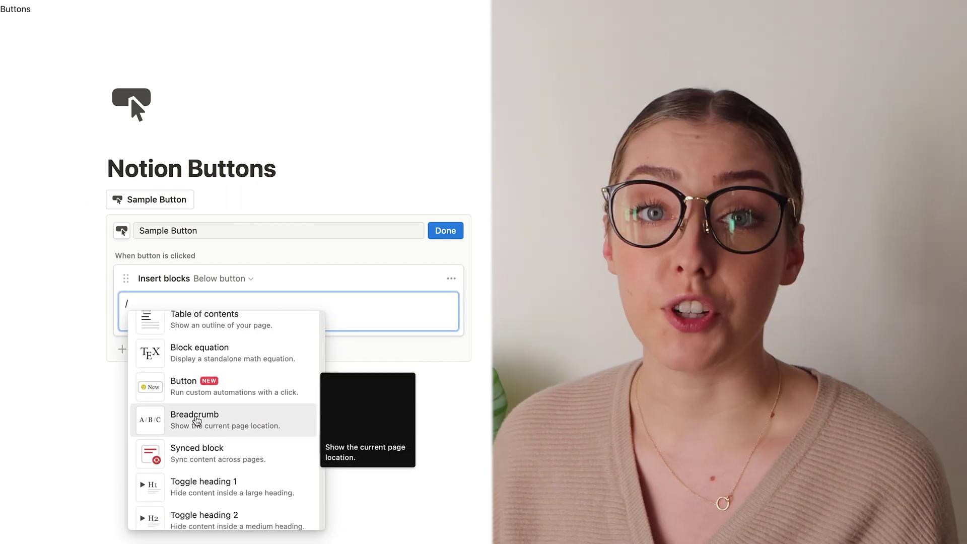
scroll(196, 421, "up", 20)
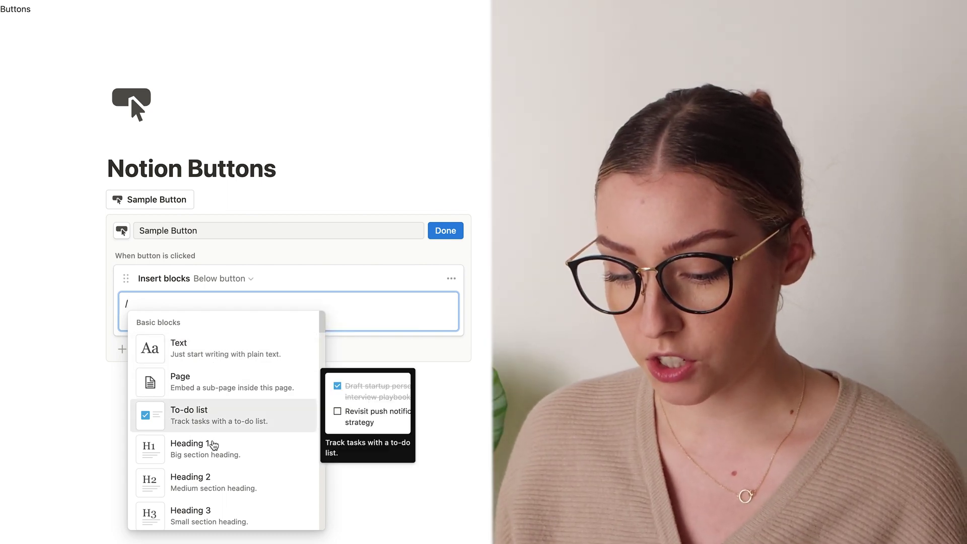
left_click(196, 418)
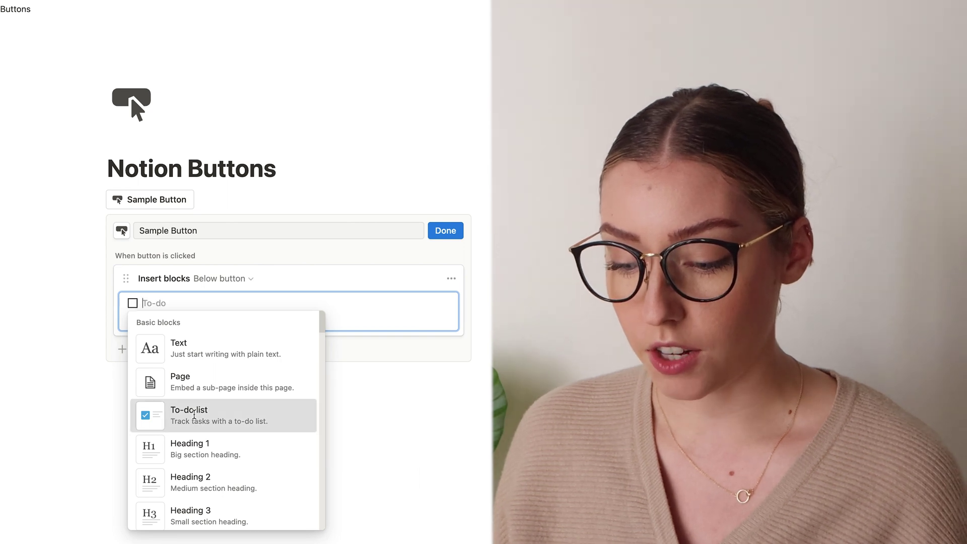
type("task 1")
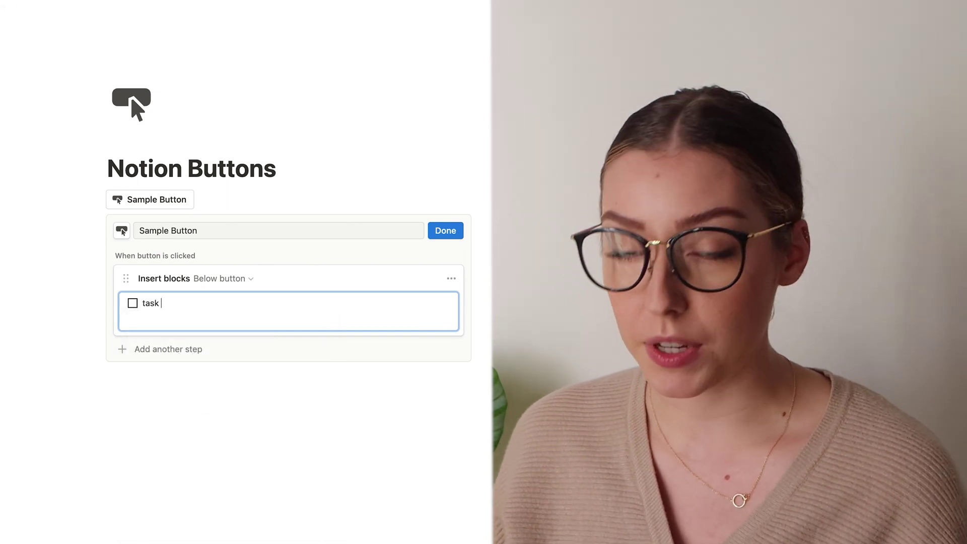
key("Return")
type("task 2")
key("Return")
type("task 3")
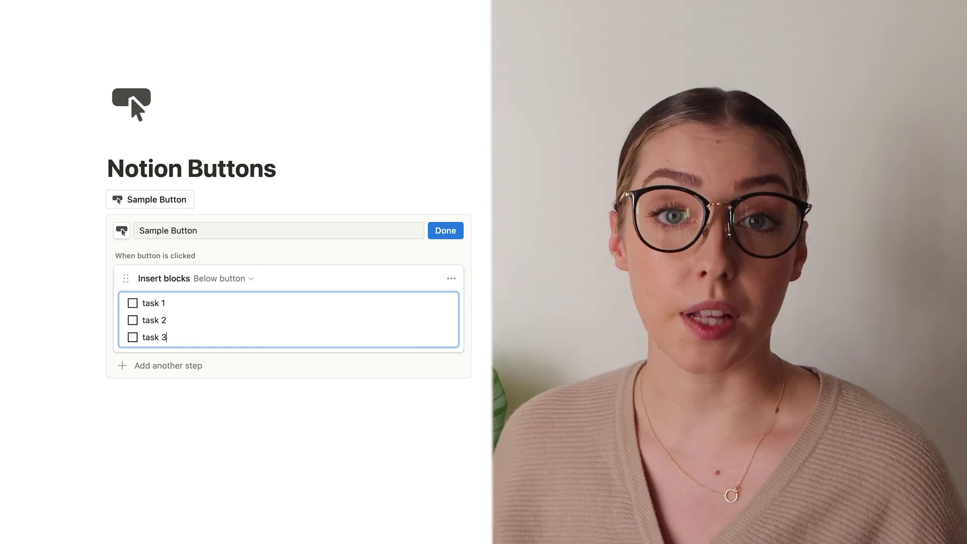
Run Sample Button to insert the three to-dos below it, then reopen its settings.
left_click(448, 231)
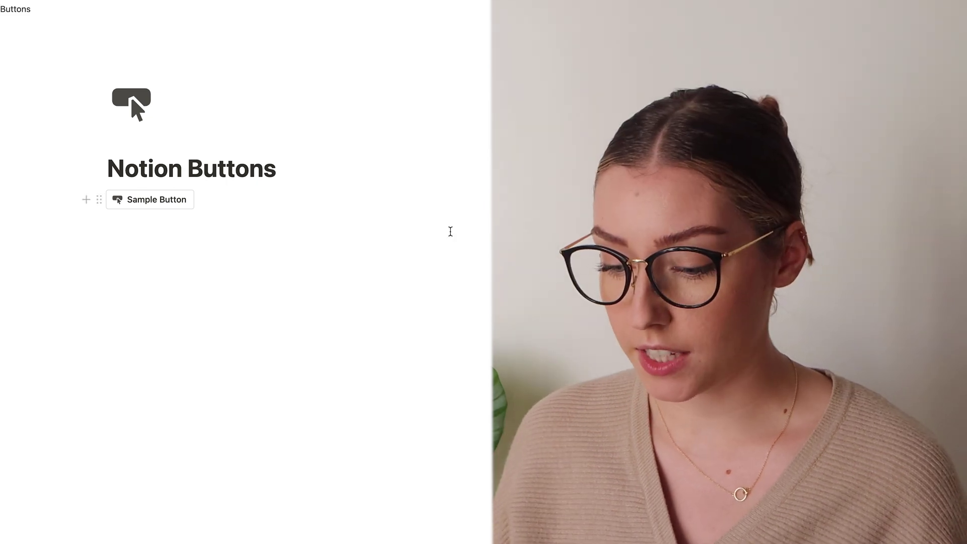
left_click(153, 211)
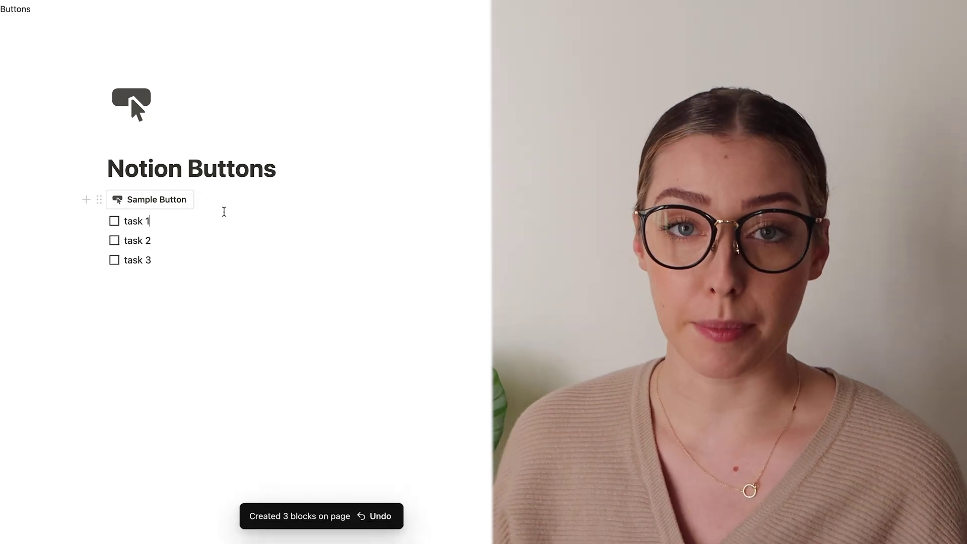
left_click(207, 200)
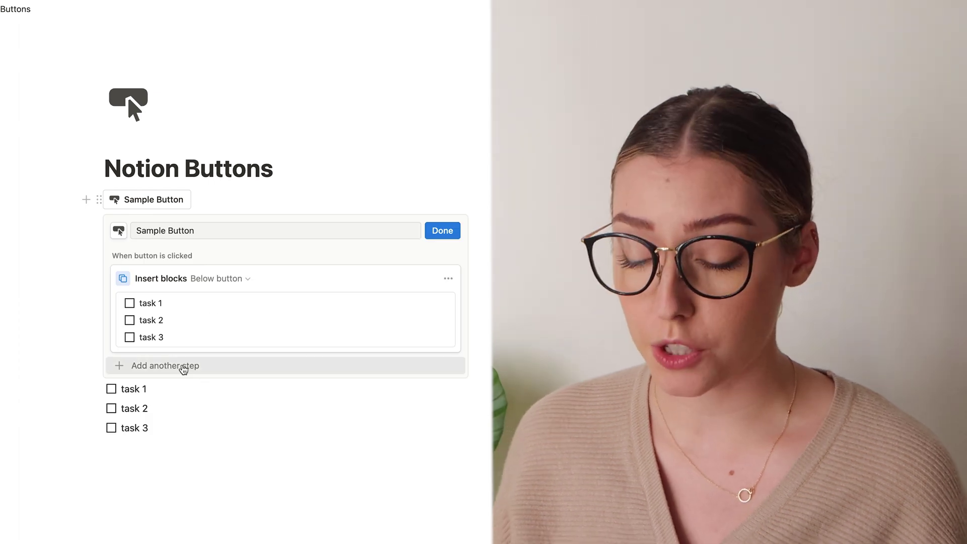
Add an 'Add page to' step targeting My Tasks, keeping the Empty template.
left_click(184, 367)
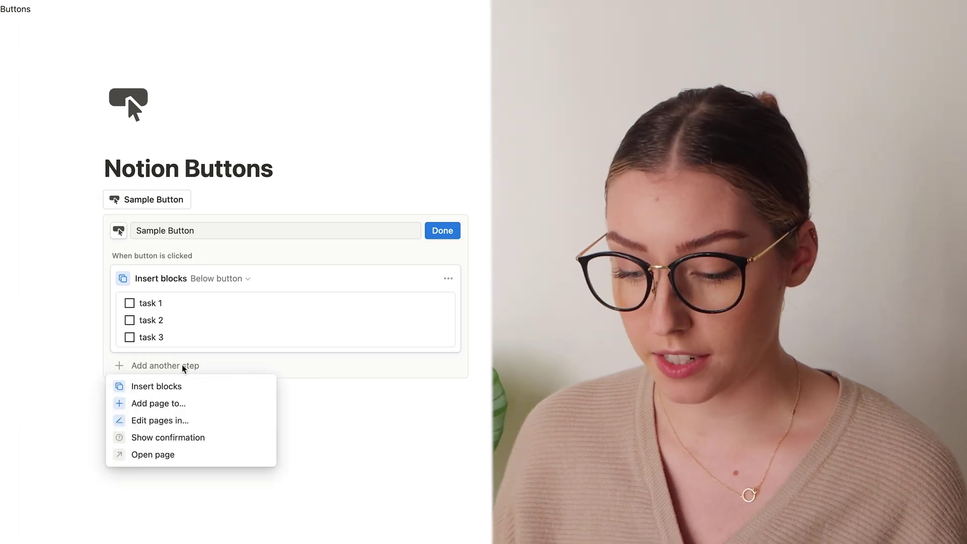
left_click(155, 405)
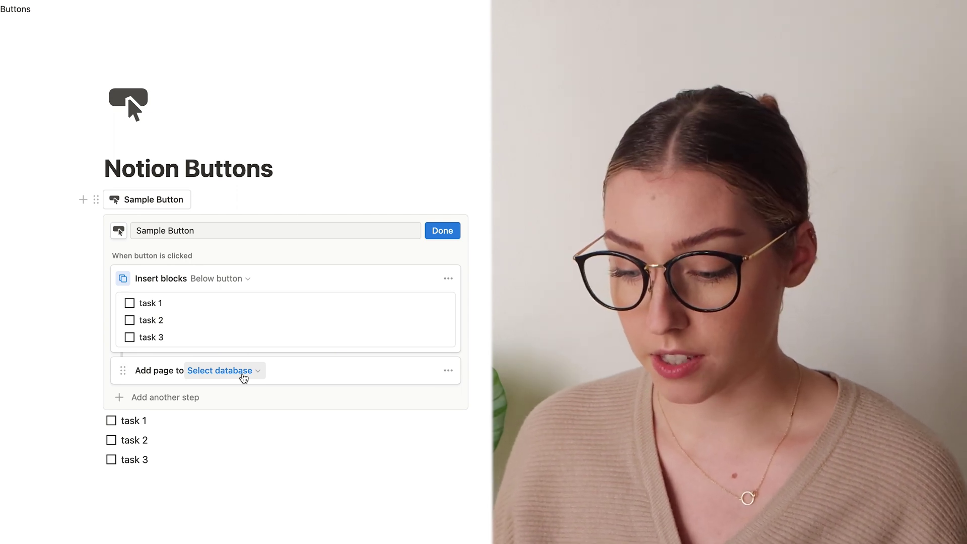
left_click(244, 372)
left_click(196, 278)
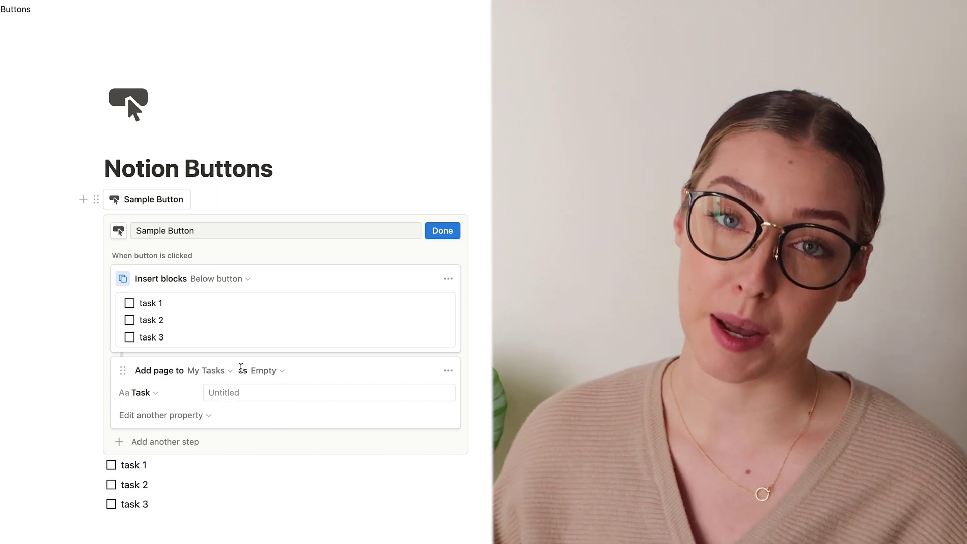
left_click(269, 371)
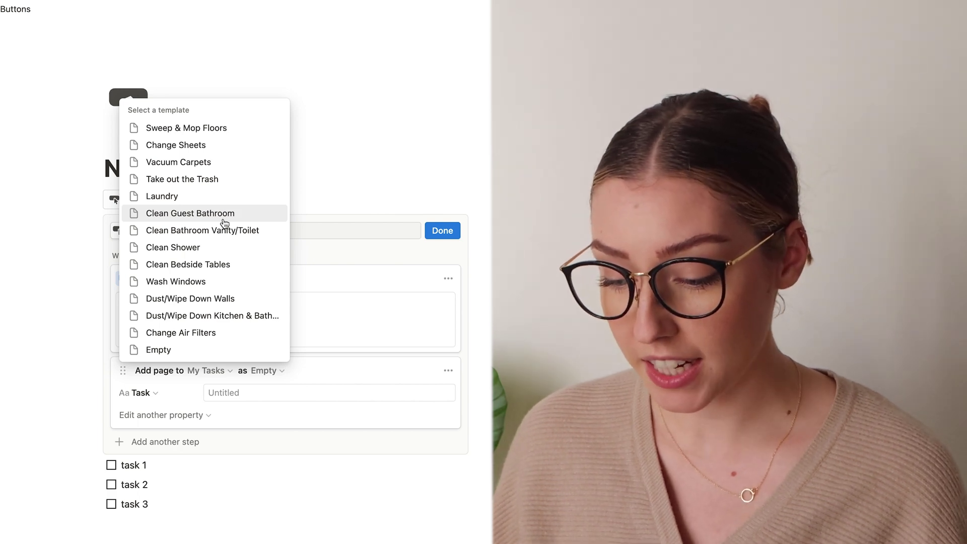
left_click(325, 370)
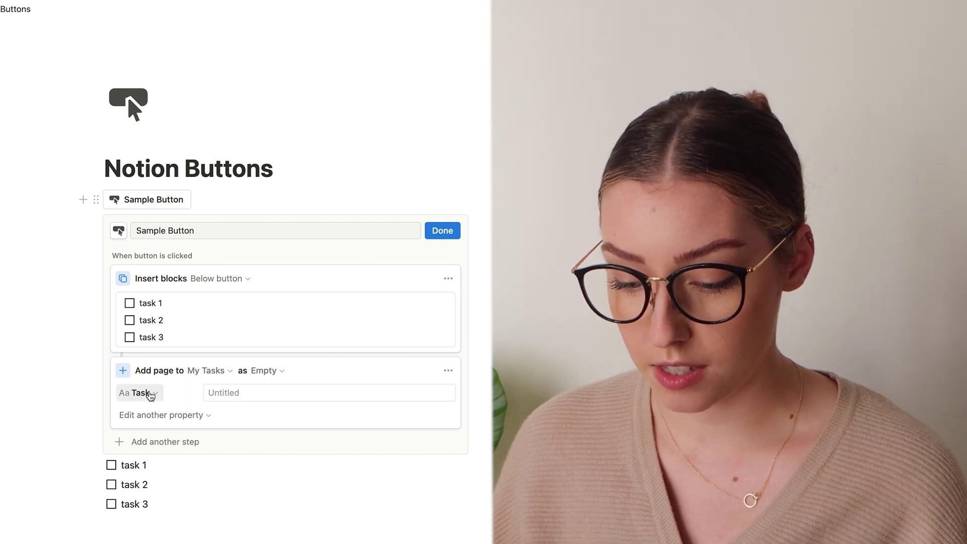
Set the new My Tasks page's Category property to School.
left_click(149, 393)
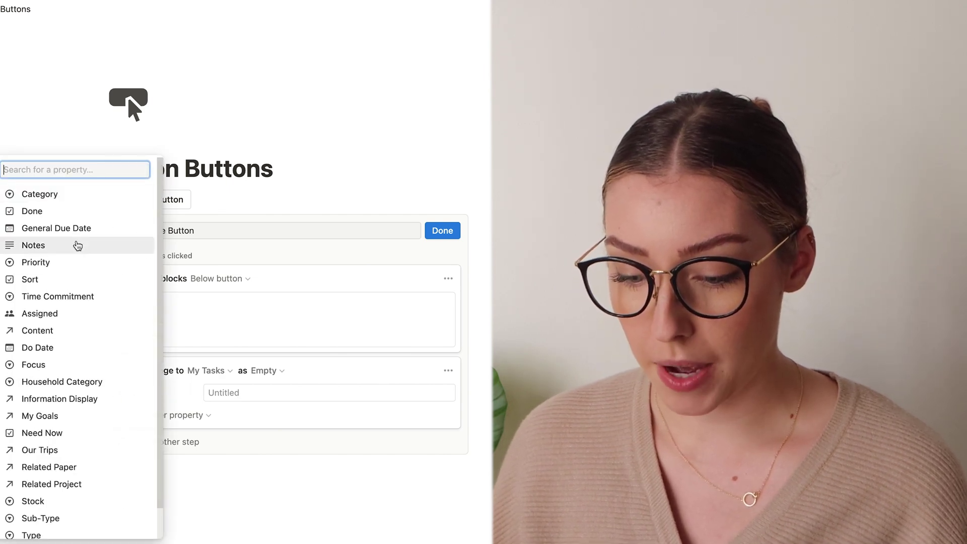
scroll(80, 393, "down", 1)
scroll(83, 393, "up", 1)
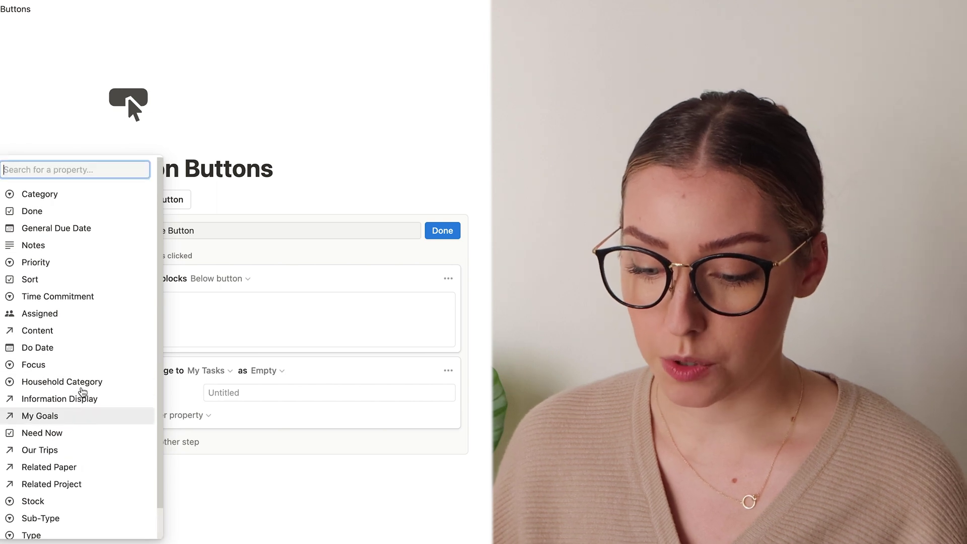
left_click(63, 194)
left_click(249, 390)
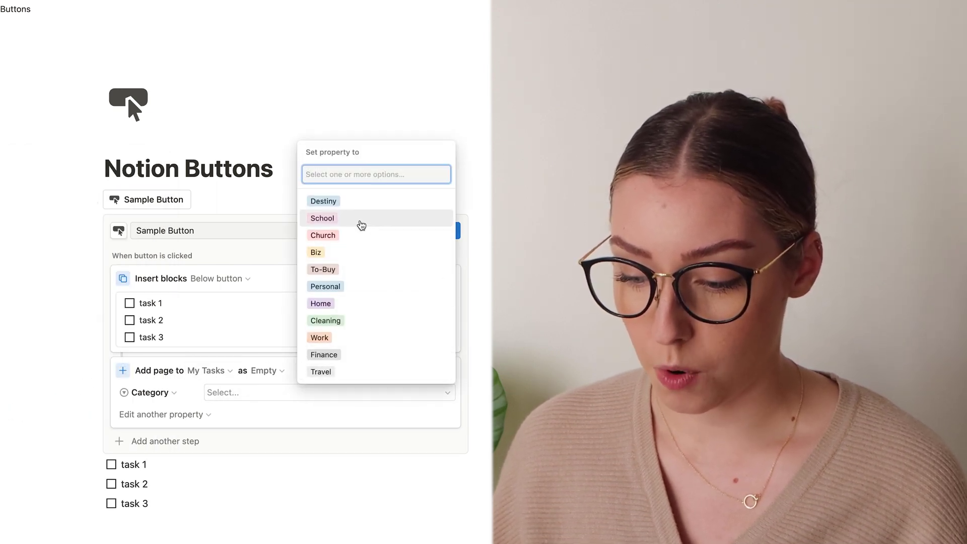
left_click(348, 218)
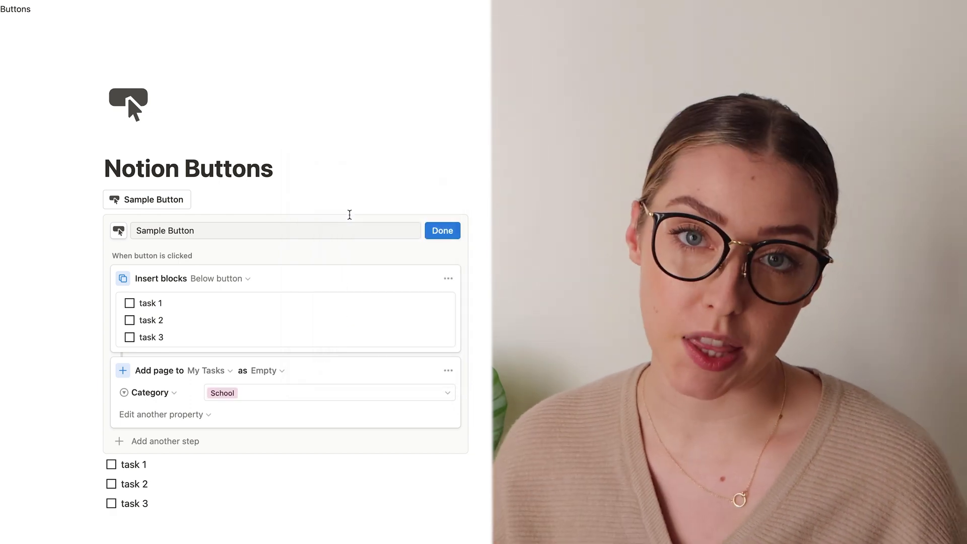
left_click(169, 442)
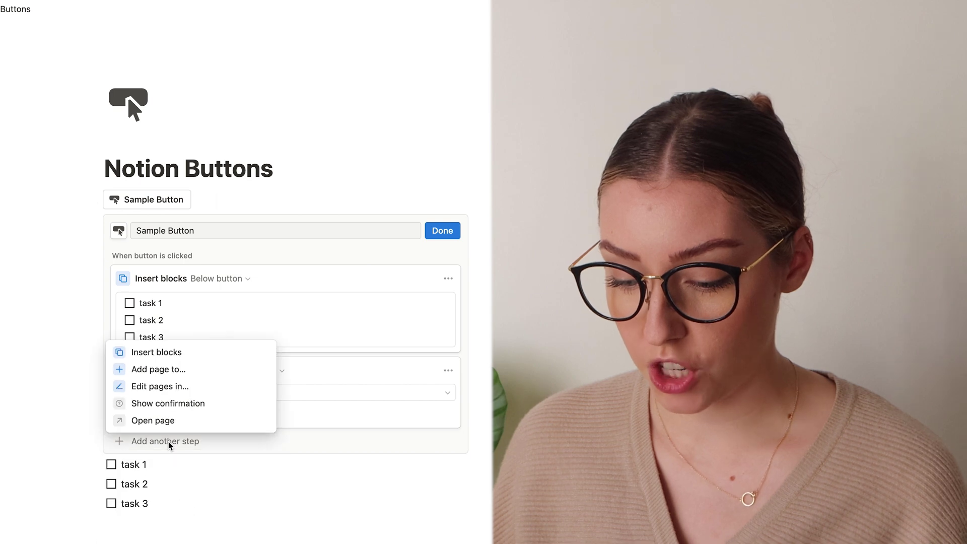
Add an 'Edit pages in' step targeting the My Tasks database.
left_click(170, 387)
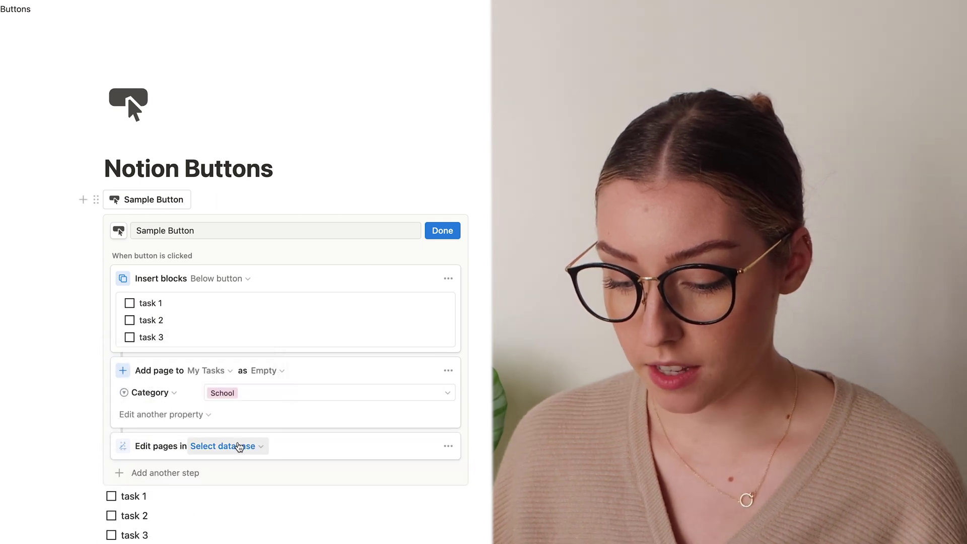
left_click(238, 445)
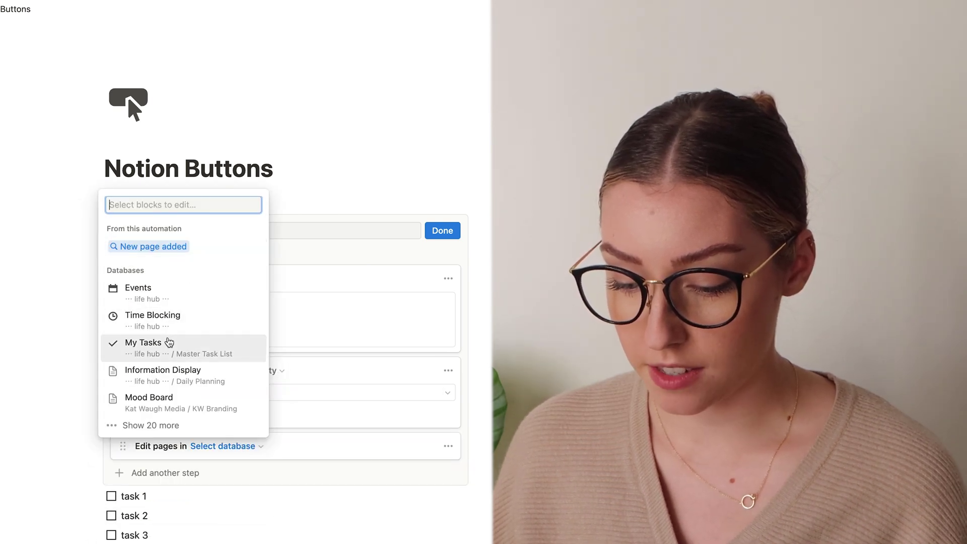
left_click(170, 340)
scroll(272, 407, "down", 5)
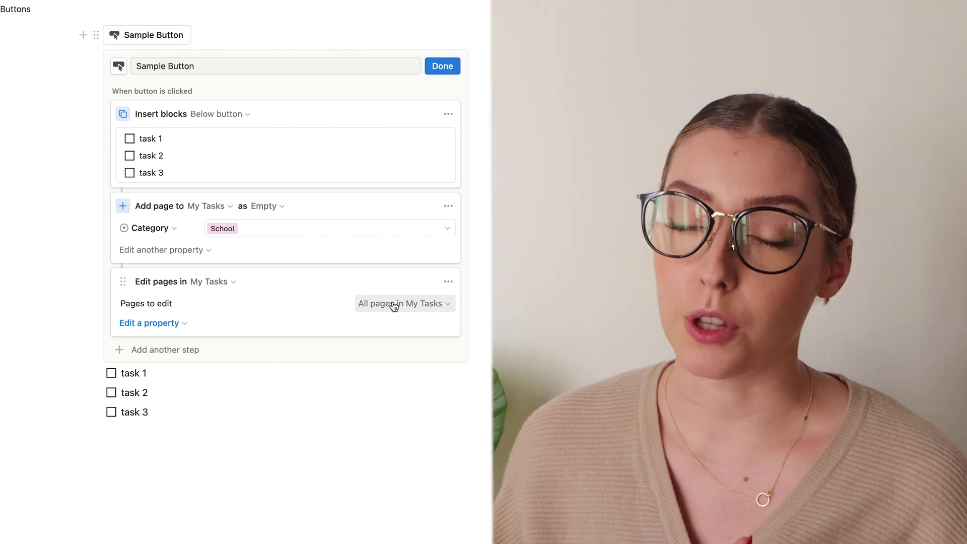
Filter the edited pages to those whose Focus is Shallow Work.
left_click(393, 304)
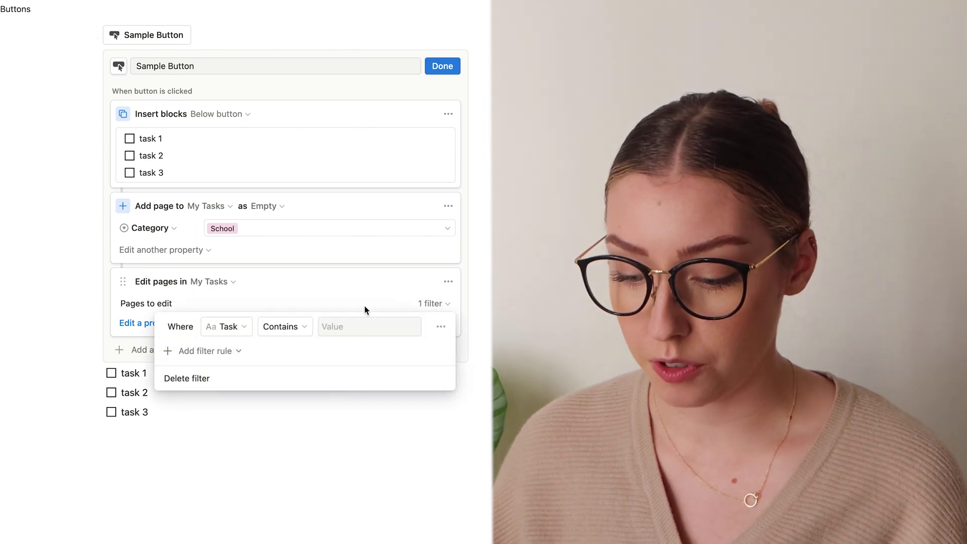
left_click(231, 333)
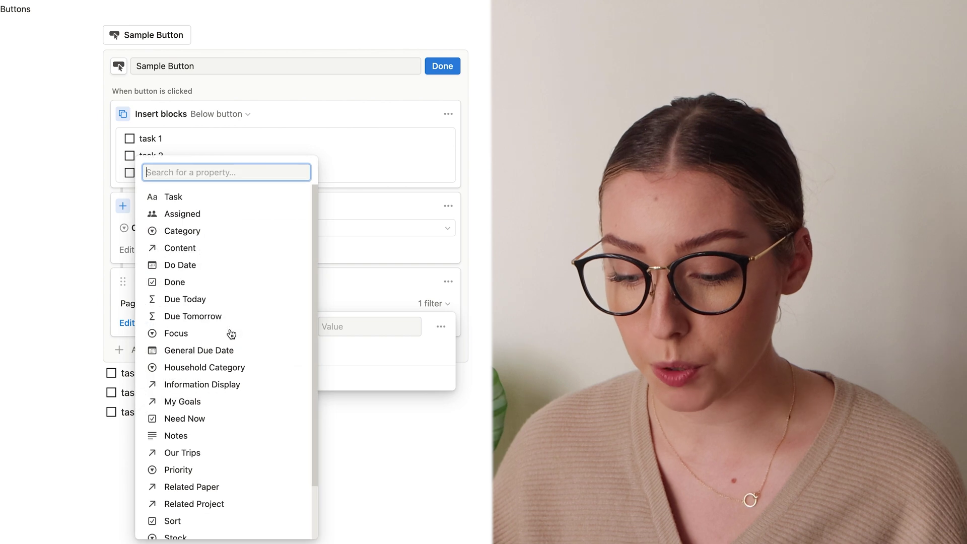
left_click(197, 337)
left_click(387, 335)
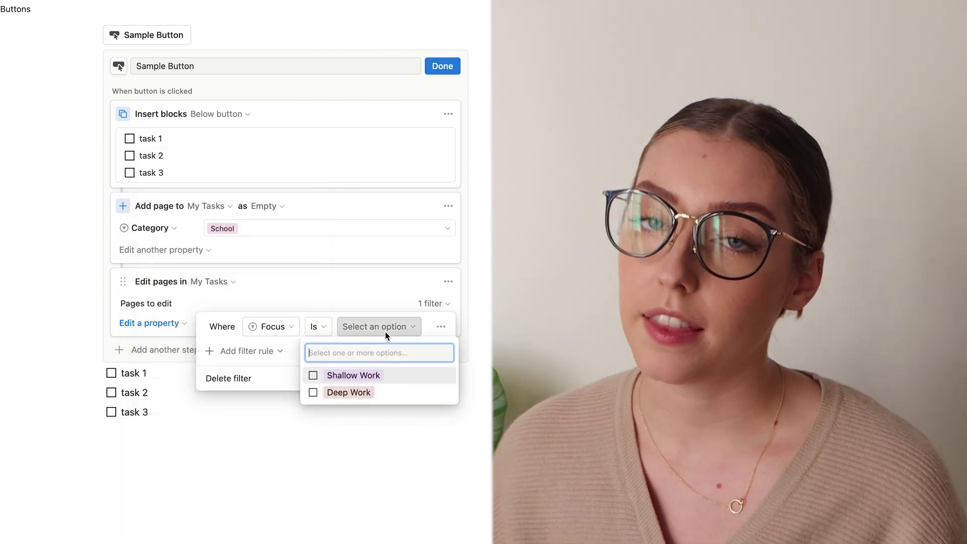
left_click(381, 377)
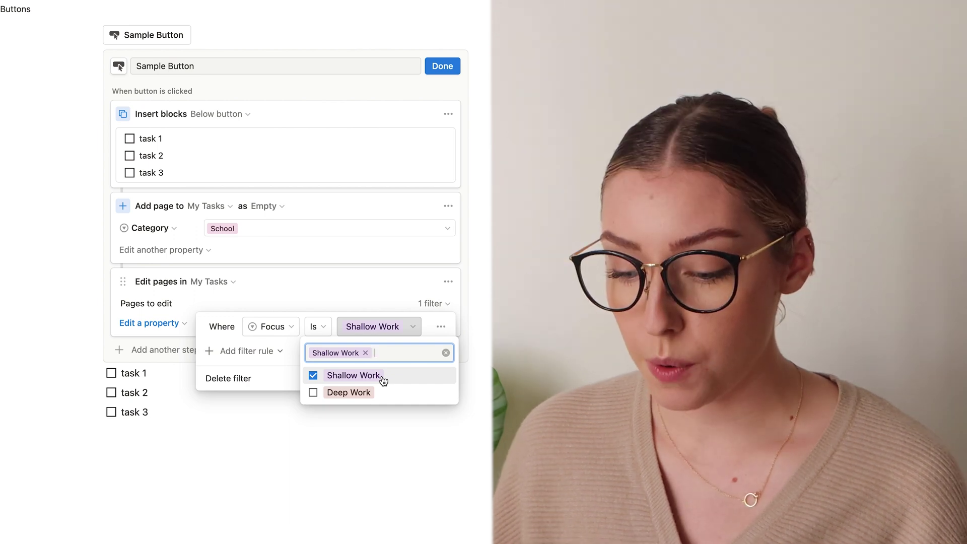
left_click(274, 296)
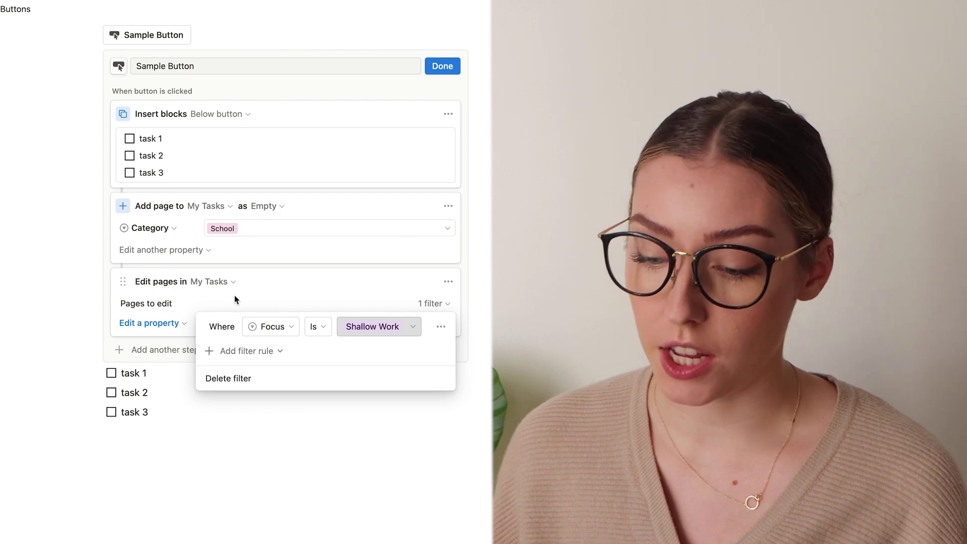
left_click(235, 295)
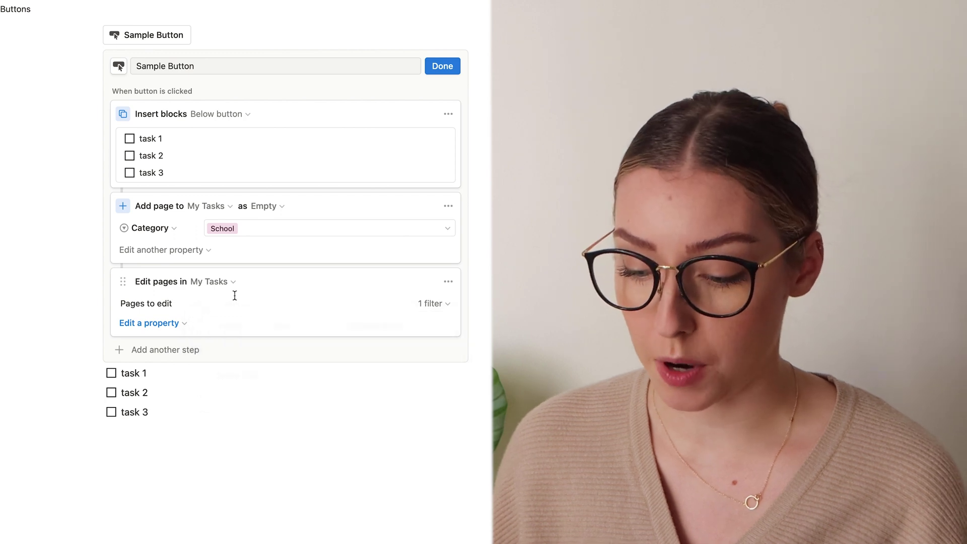
Set Time Commitment to < 15 min on the matched pages.
left_click(168, 324)
left_click(111, 316)
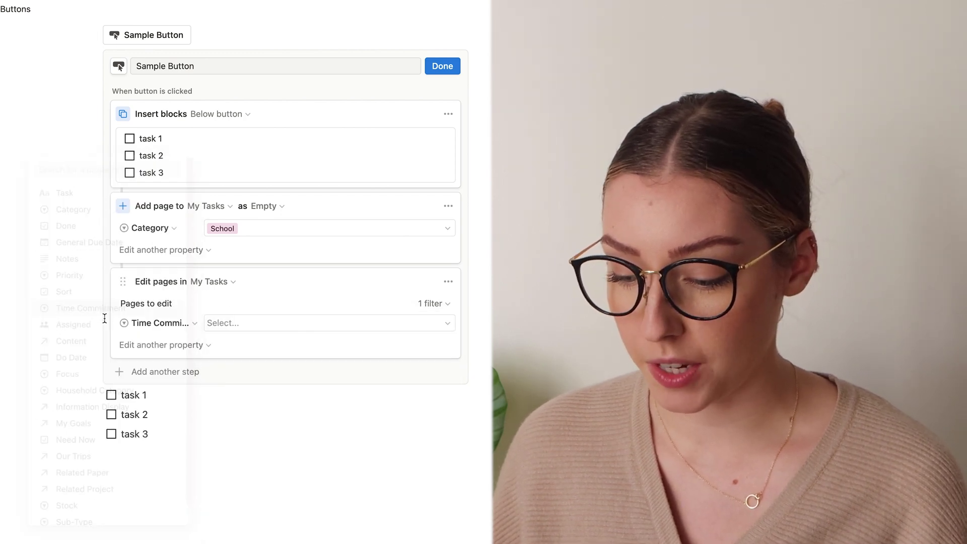
left_click(323, 331)
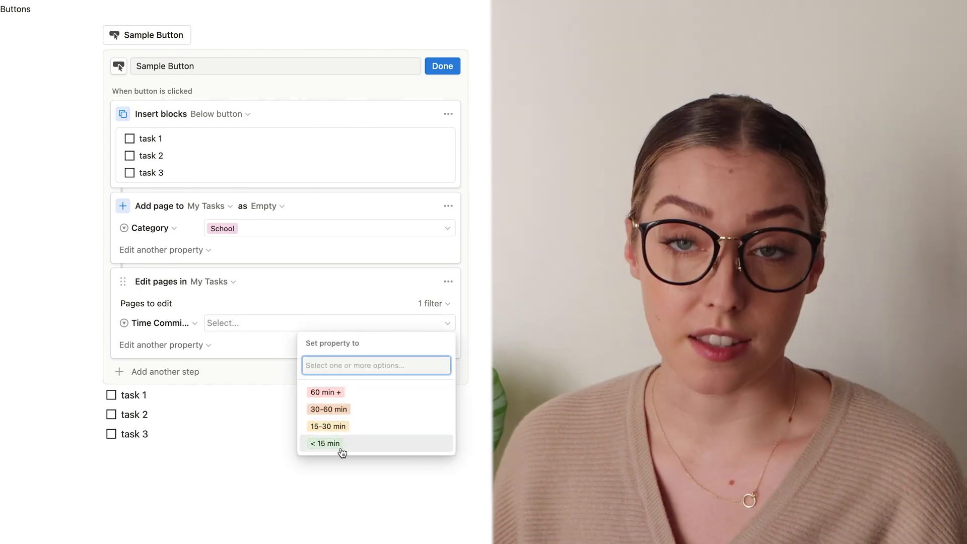
left_click(339, 447)
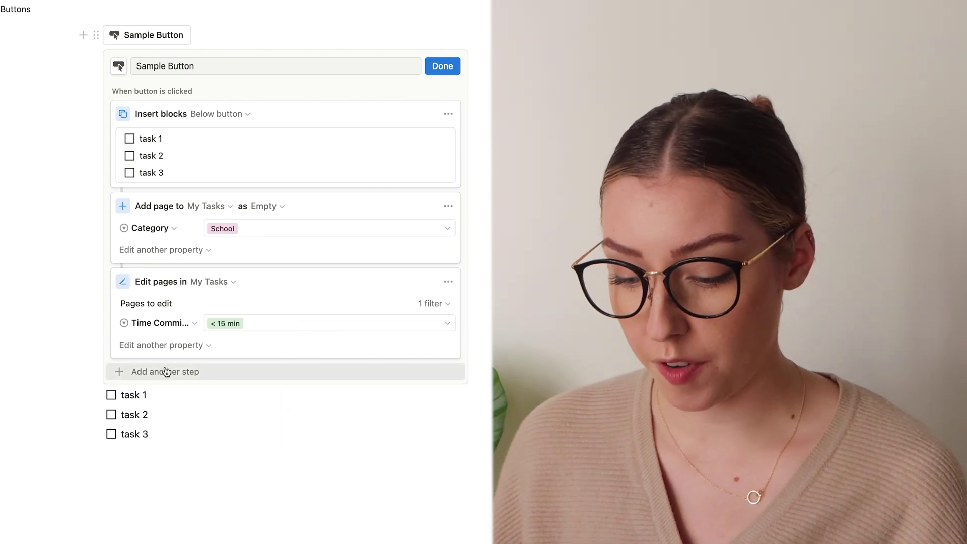
left_click(166, 371)
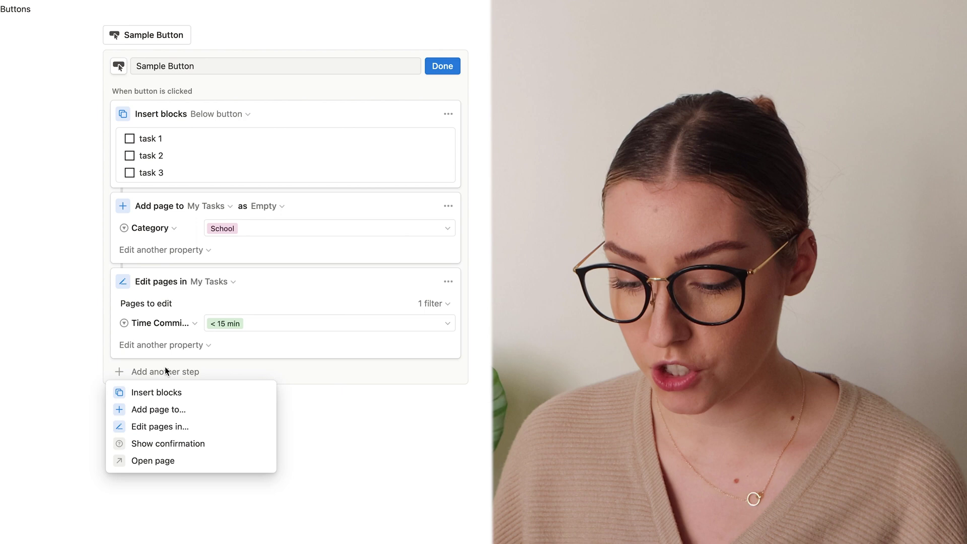
Add an Open page step that opens 'New page added' in Center peek.
left_click(166, 461)
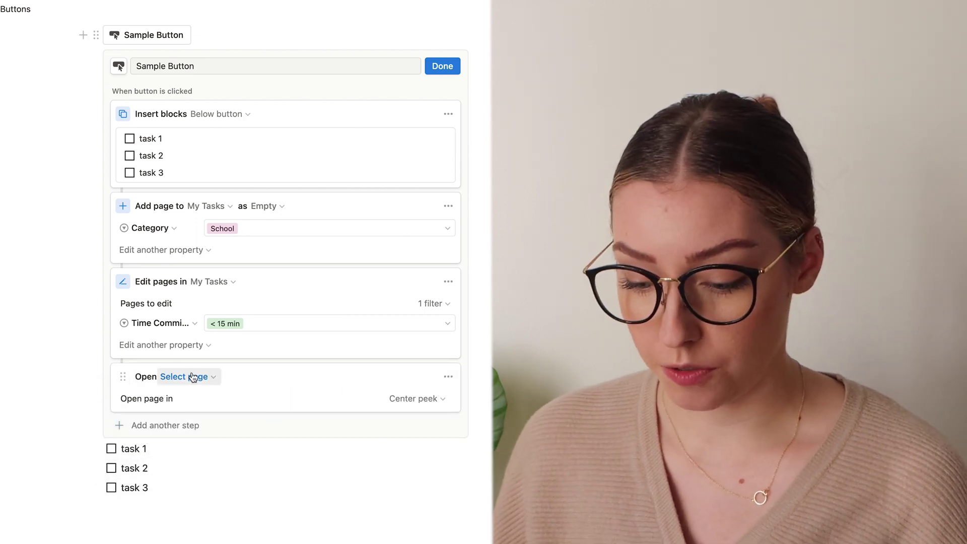
left_click(193, 376)
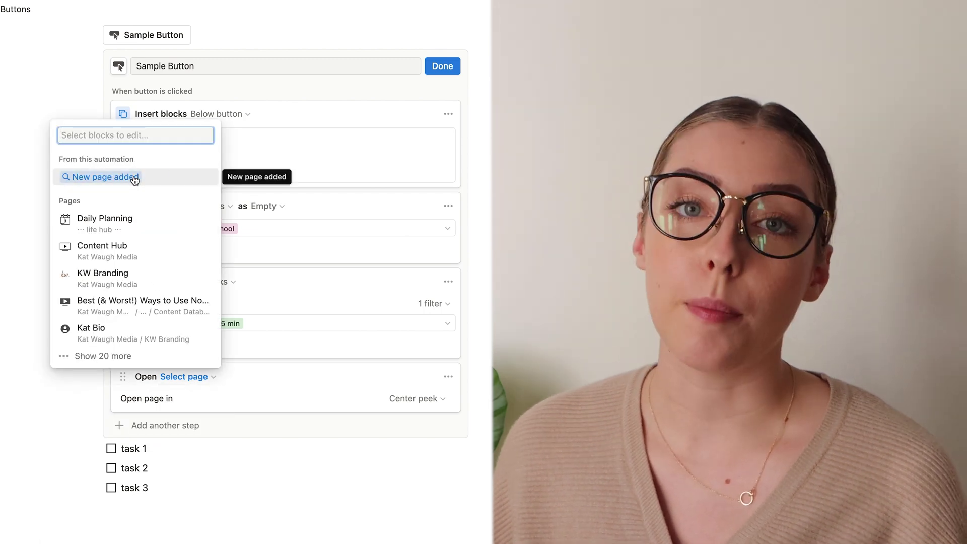
left_click(134, 179)
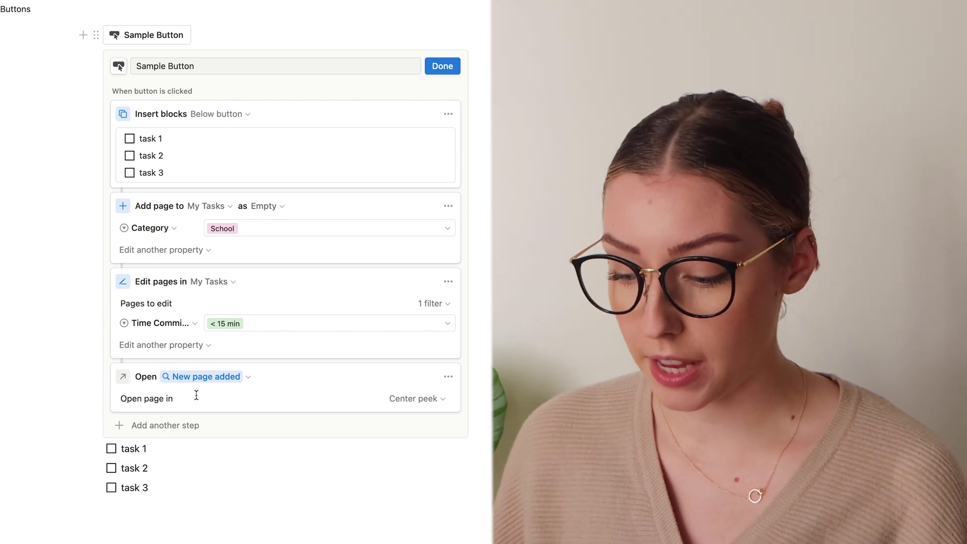
left_click(424, 401)
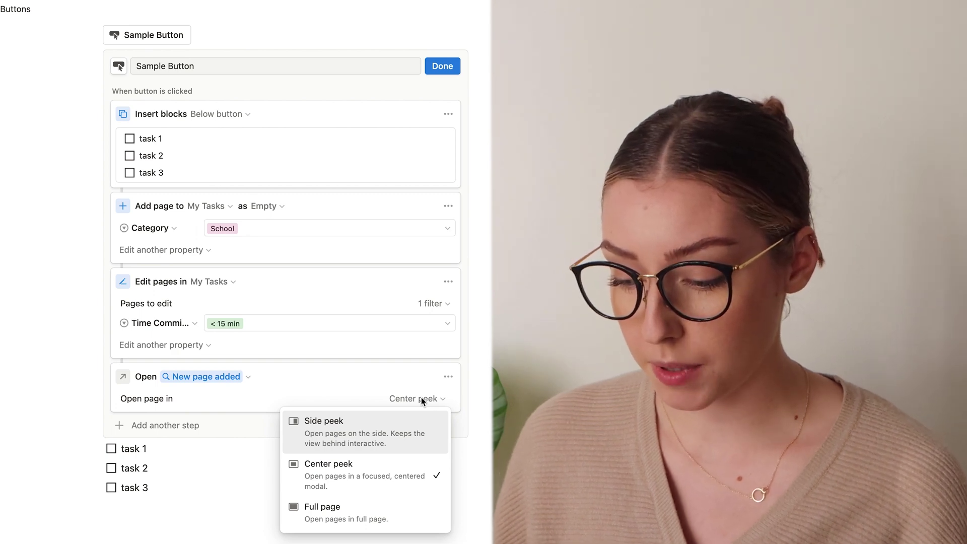
left_click(288, 385)
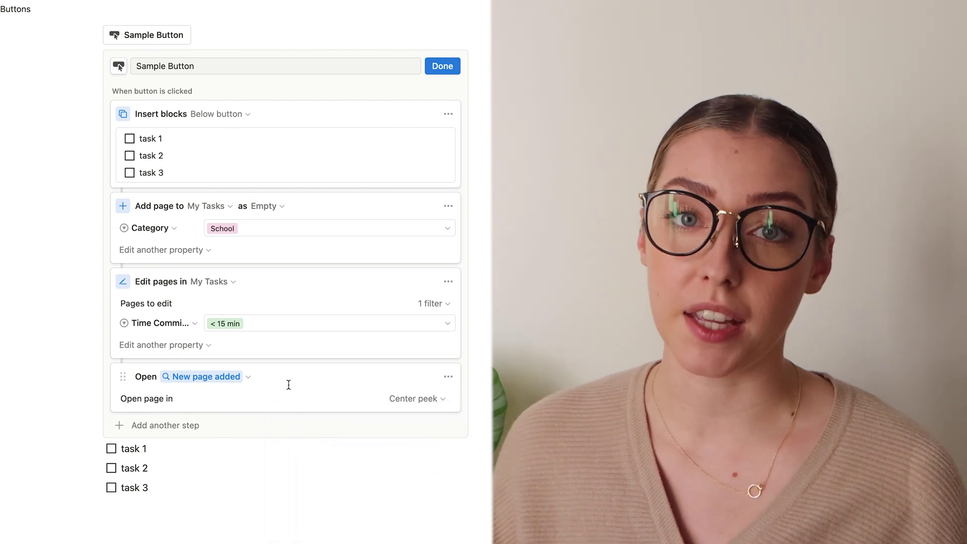